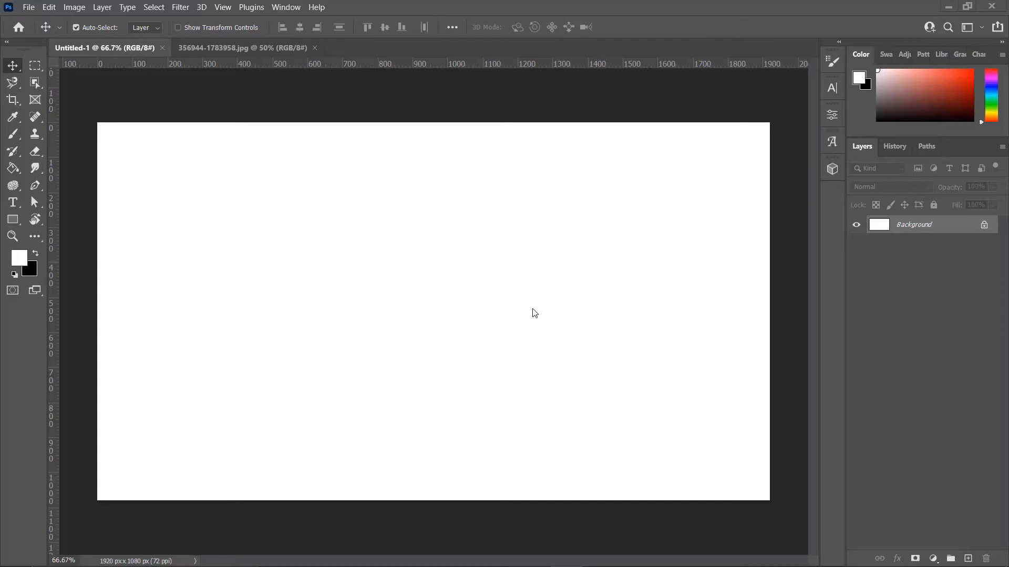
Crop the portrait photo 356944-1783958.jpg to a 1.5:2 ratio, keeping the man's whole head in the frame
left_click(225, 50)
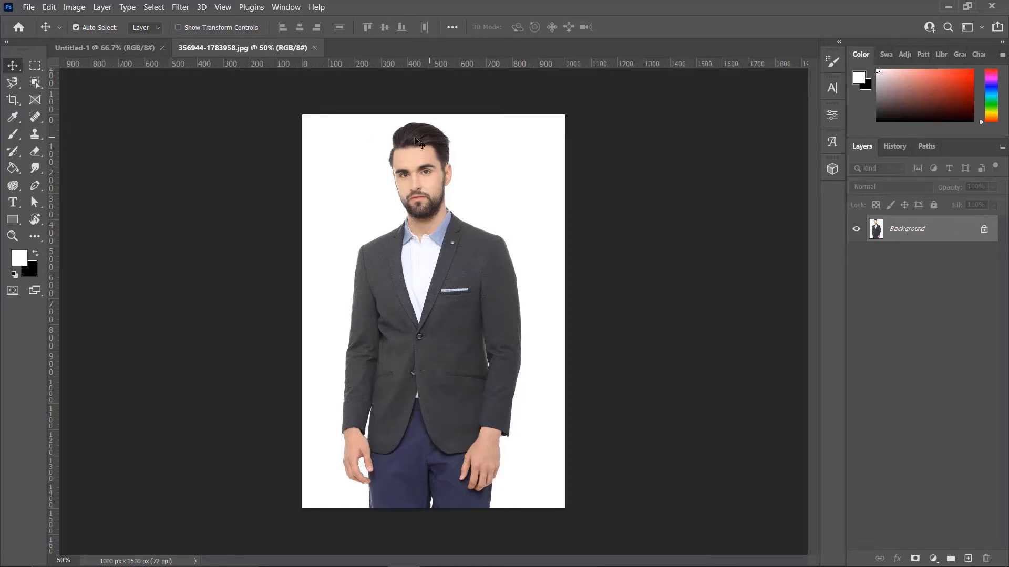
left_click(13, 104)
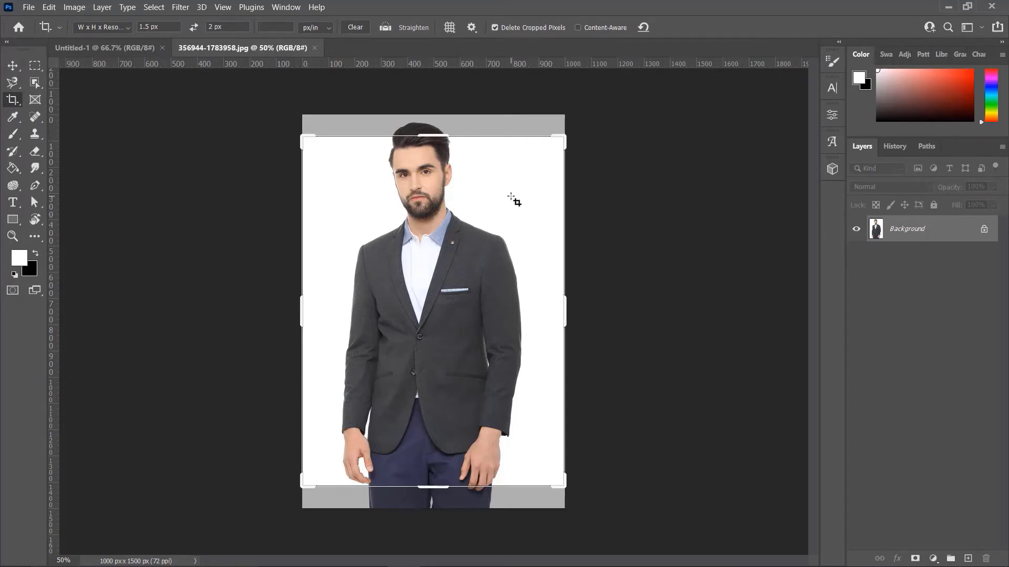
left_click(120, 26)
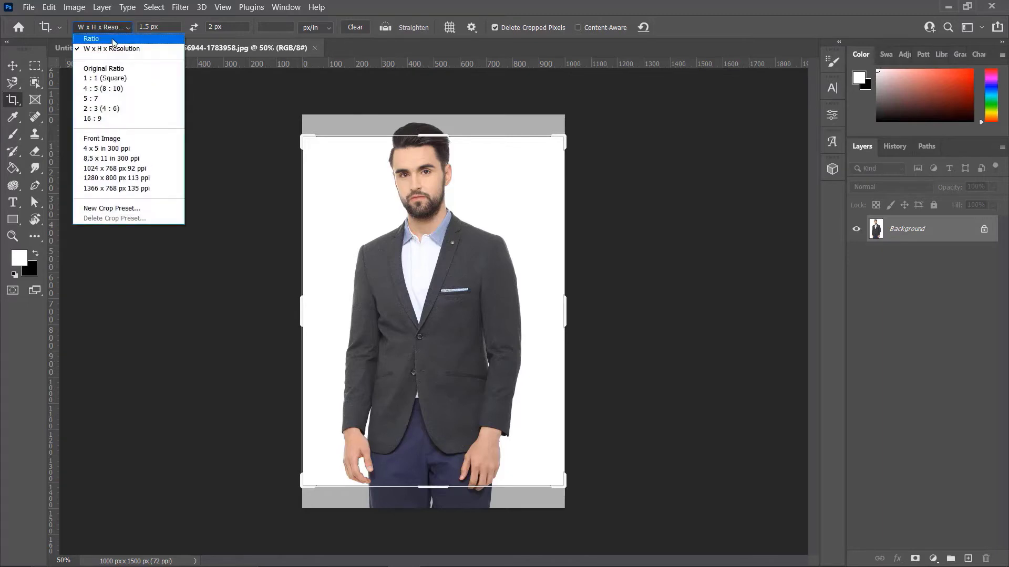
left_click(112, 40)
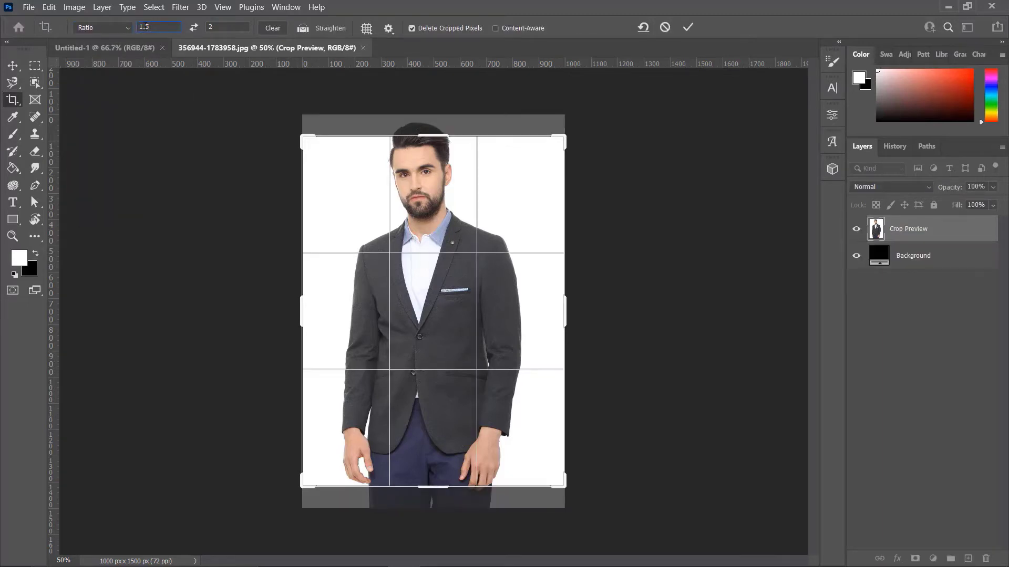
type("1.")
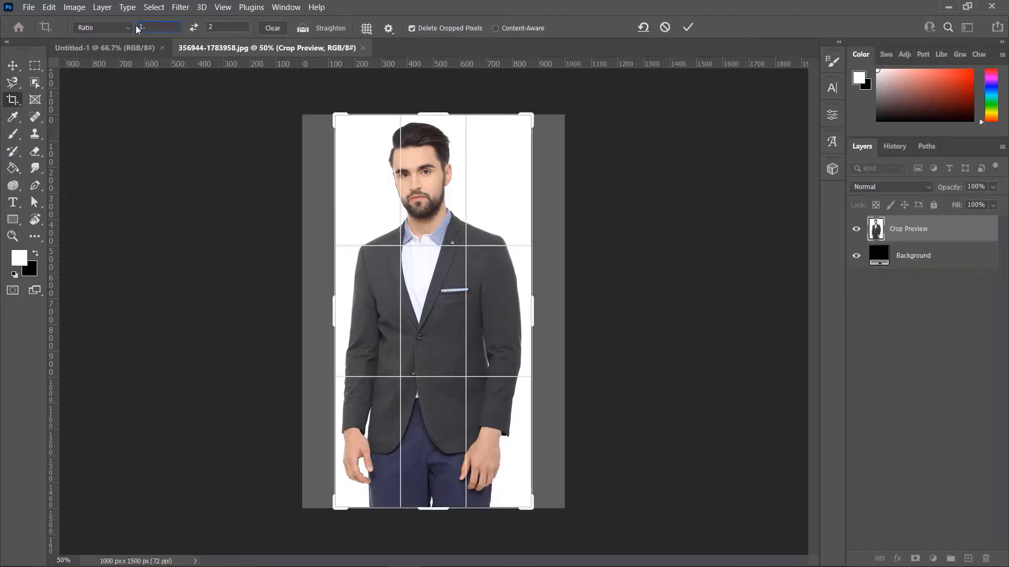
type("5")
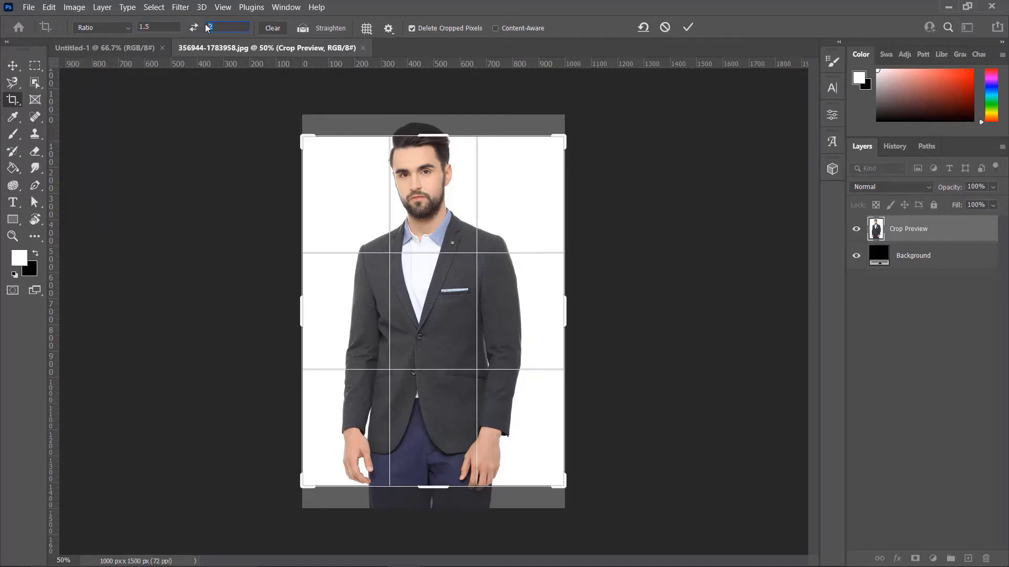
type("2")
left_click_drag(424, 156, 426, 170)
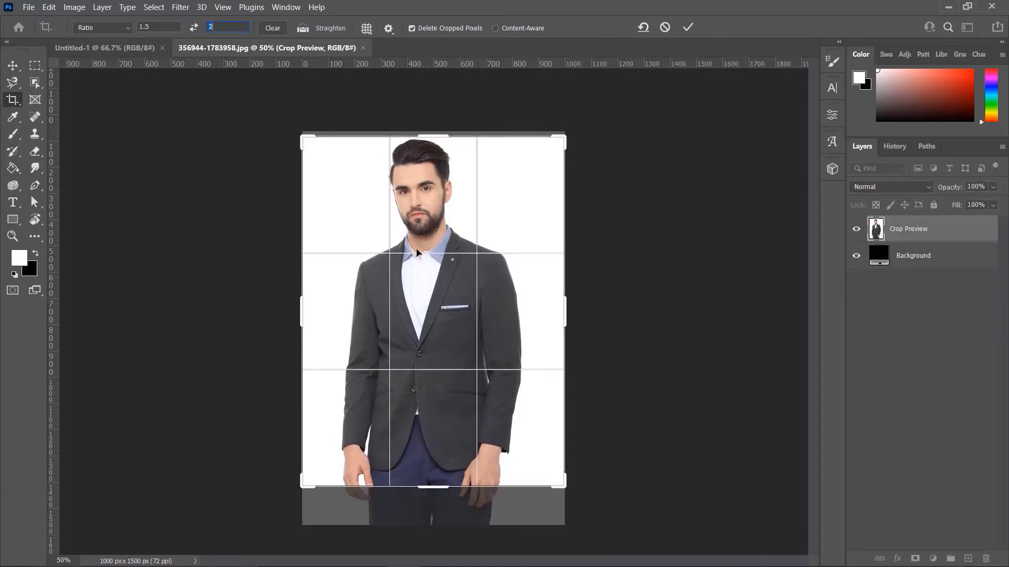
left_click(688, 28)
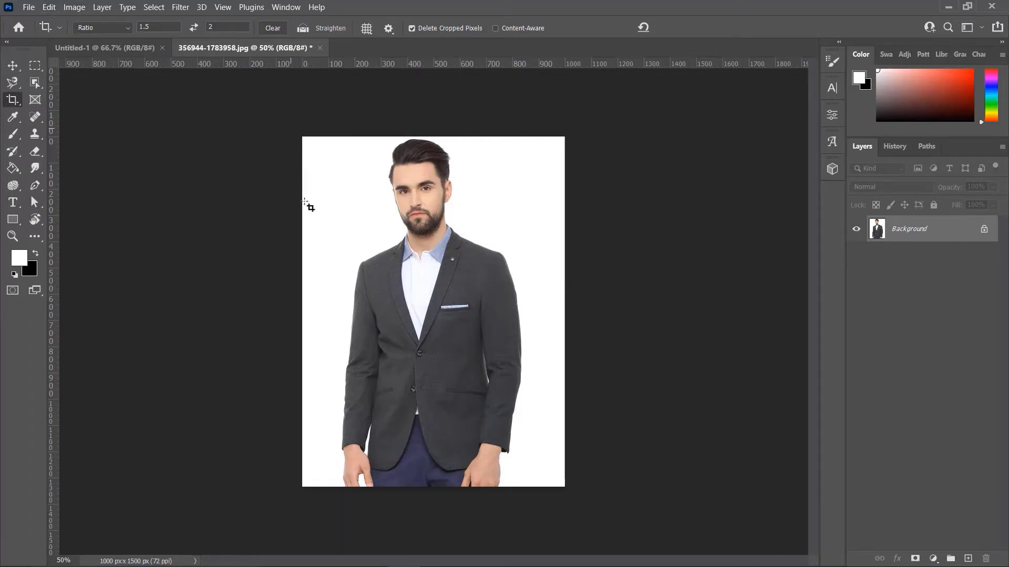
Resize the photo to 300 × 400 px at 200 pixels/inch with Preserve Details 2.0 resampling
left_click(74, 7)
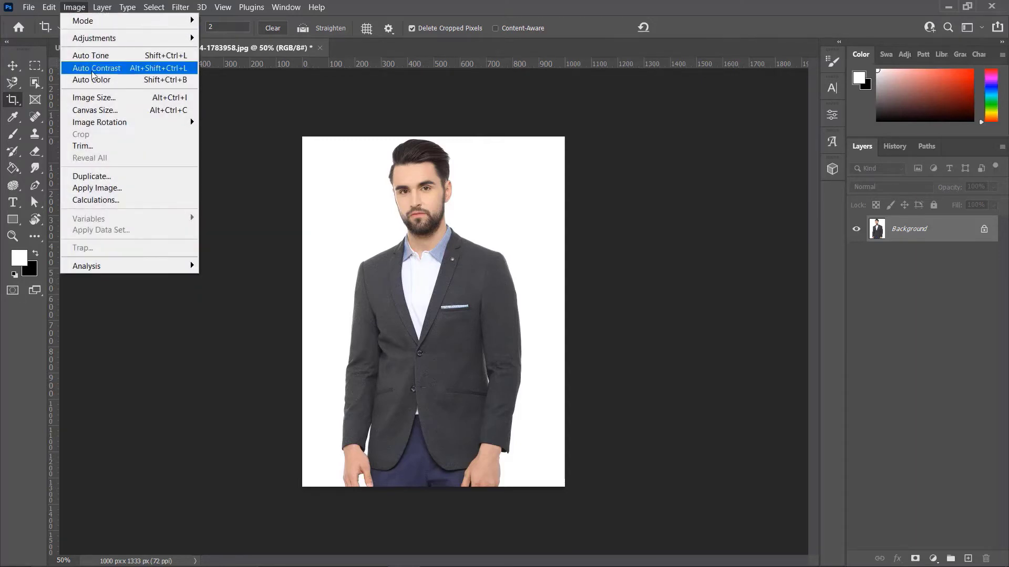
left_click(95, 97)
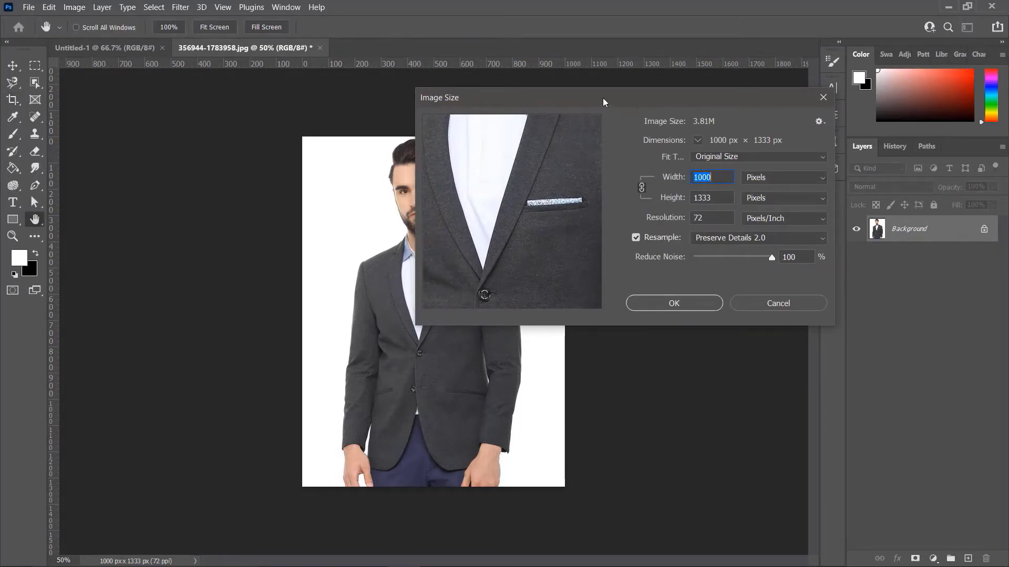
left_click_drag(602, 101, 552, 107)
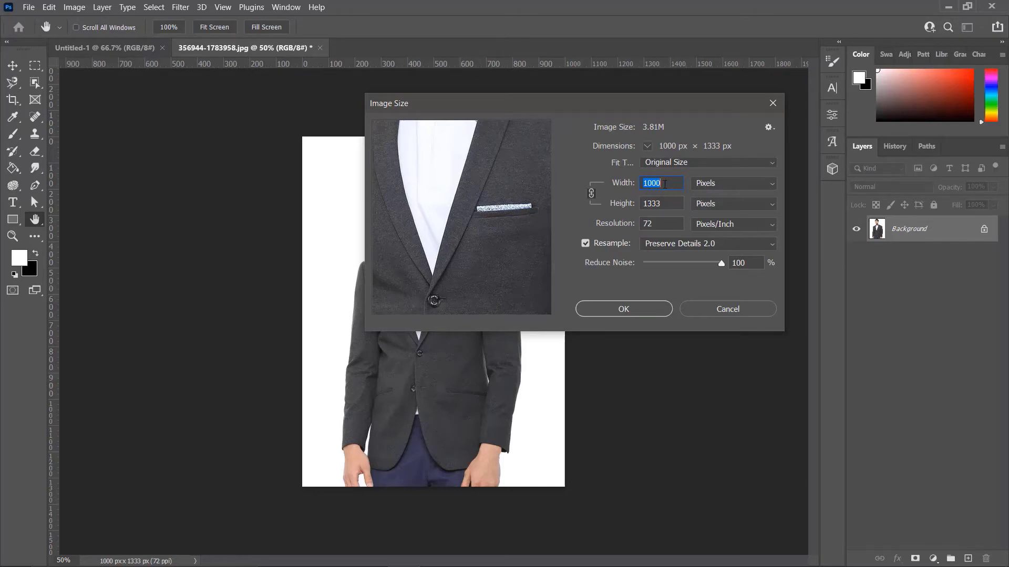
type("300")
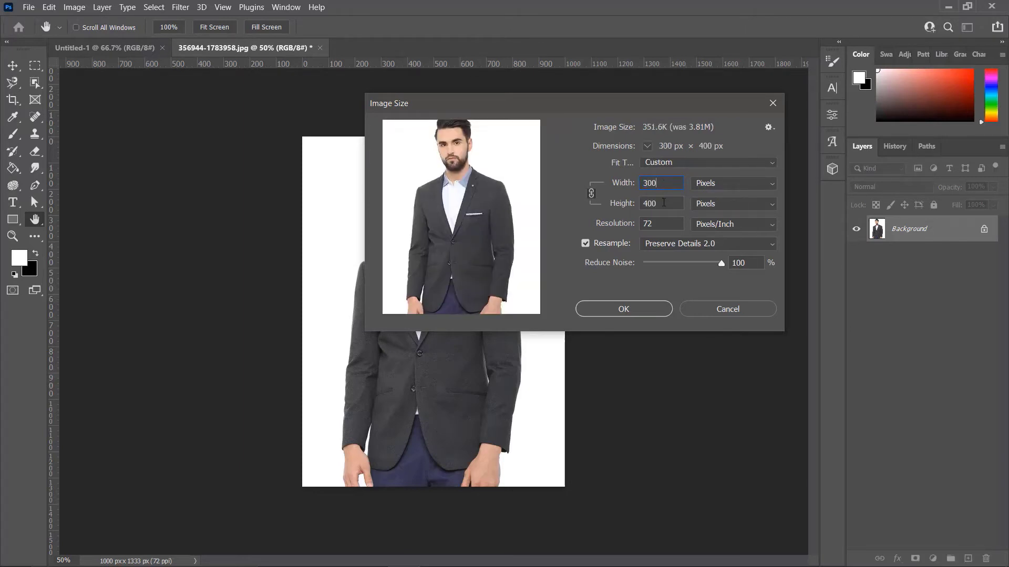
left_click_drag(655, 221, 641, 223)
type("200")
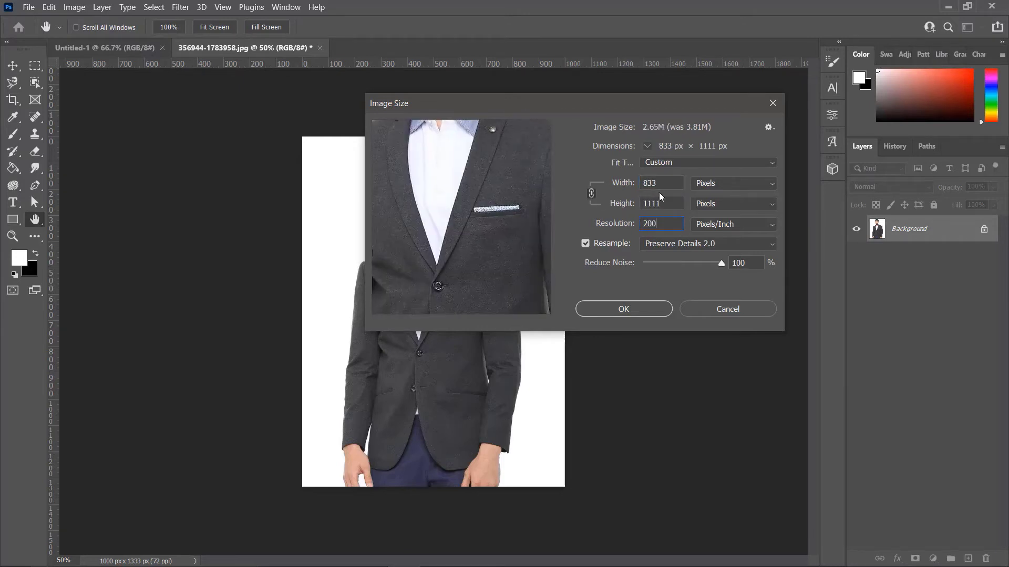
left_click_drag(658, 185, 640, 184)
type("300")
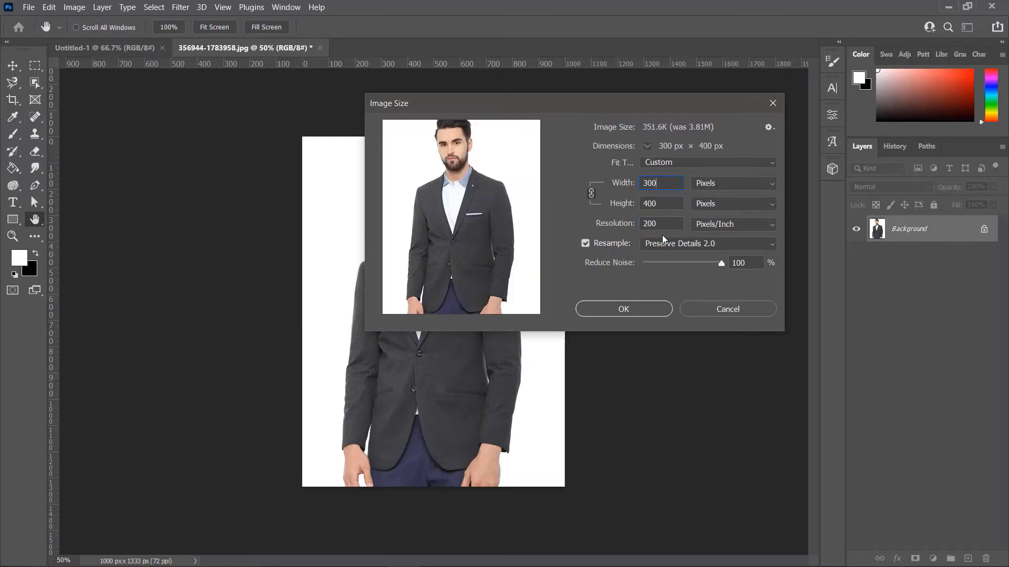
left_click(686, 242)
left_click(679, 291)
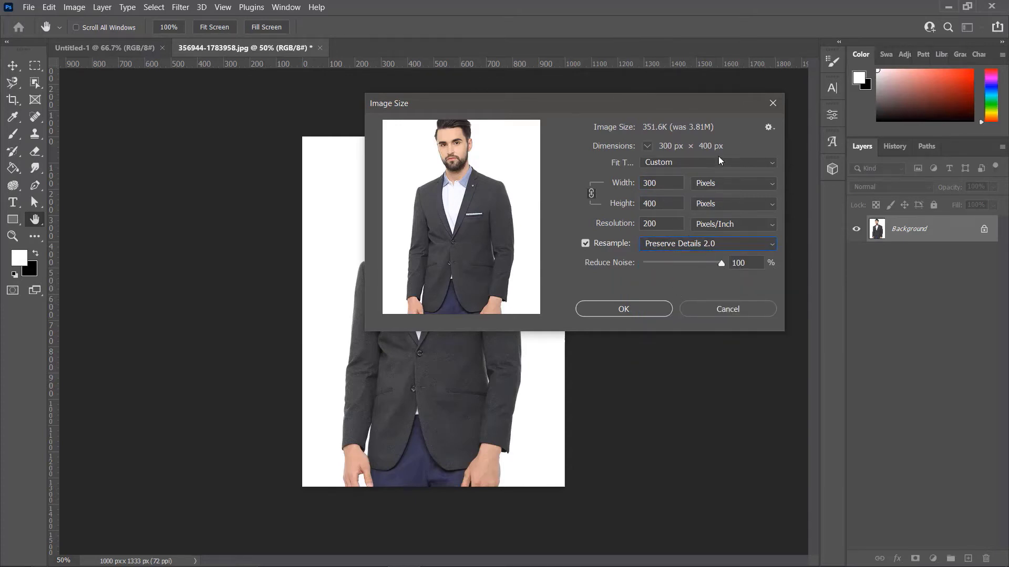
left_click(625, 307)
Select the white background around the man with the Magic Wand and invert the selection to the figure
key("c")
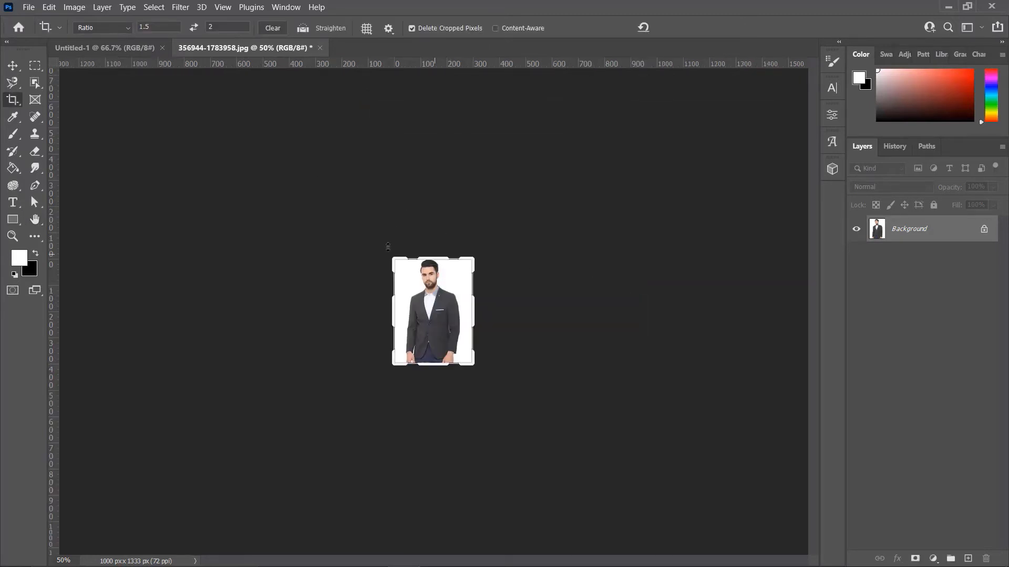
left_click(13, 65)
key("ctrl")
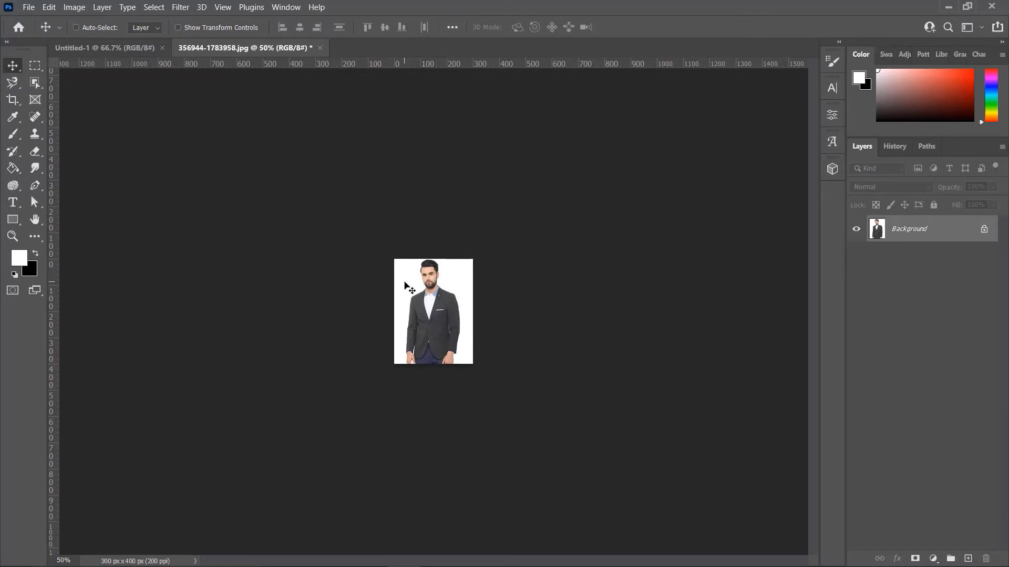
key("ctrl+plus")
key("ctrl+plus")
key("ctrl+plus")
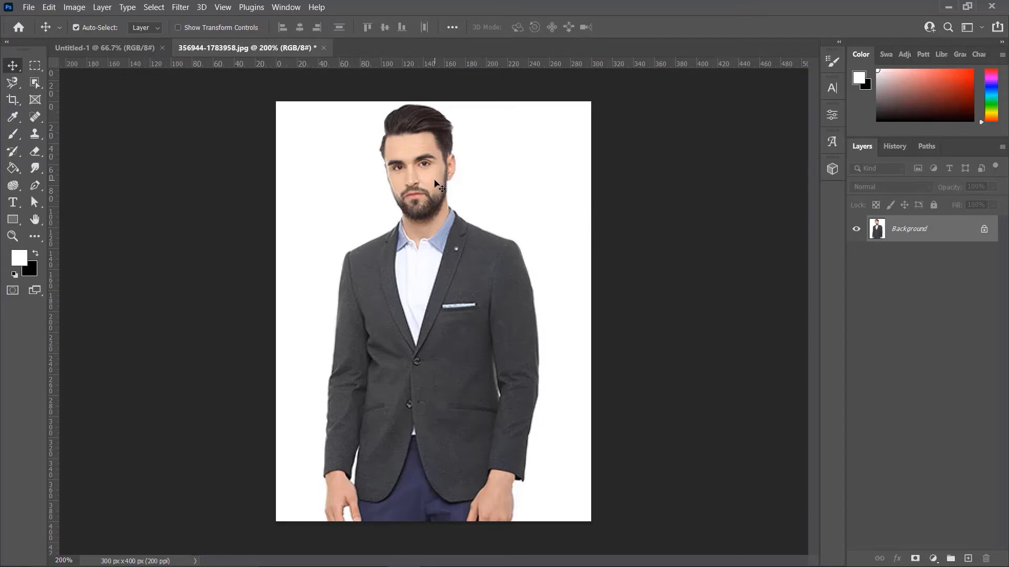
left_click_drag(29, 82, 72, 106)
left_click(320, 160)
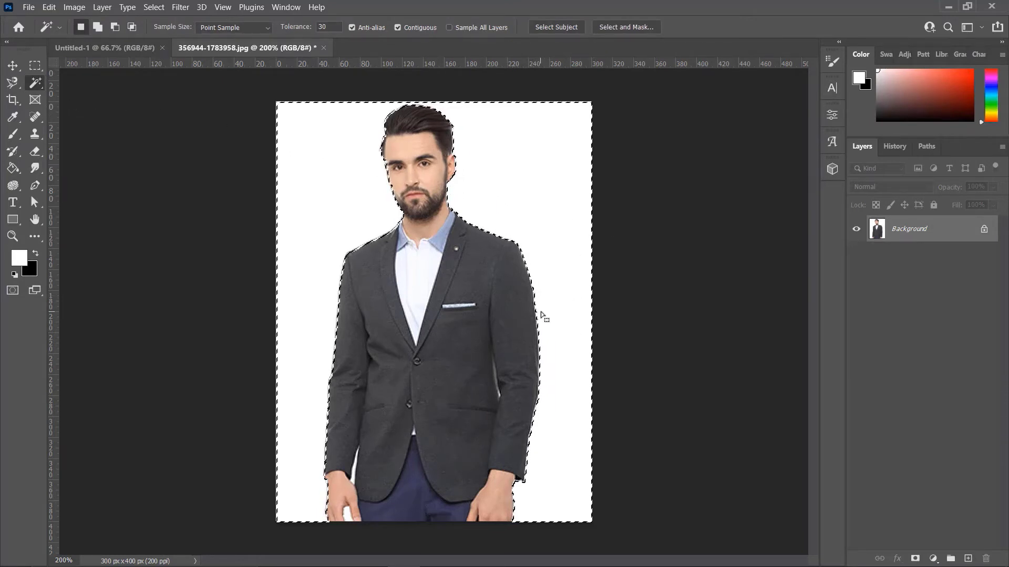
key("ctrl+shift+i")
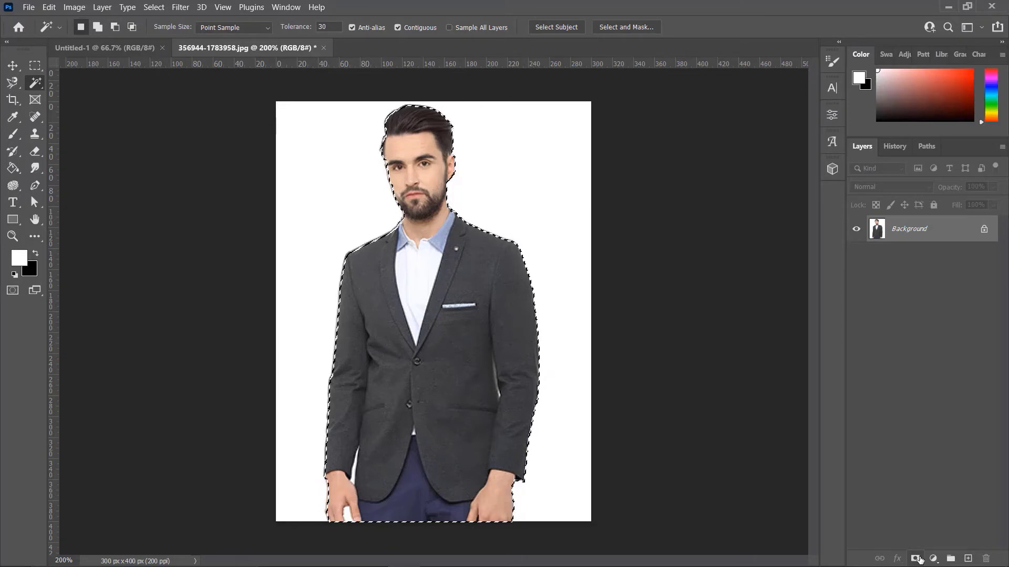
Mask out the photo's background and add a layer beneath it filled with the off-white foreground colour
left_click(916, 559)
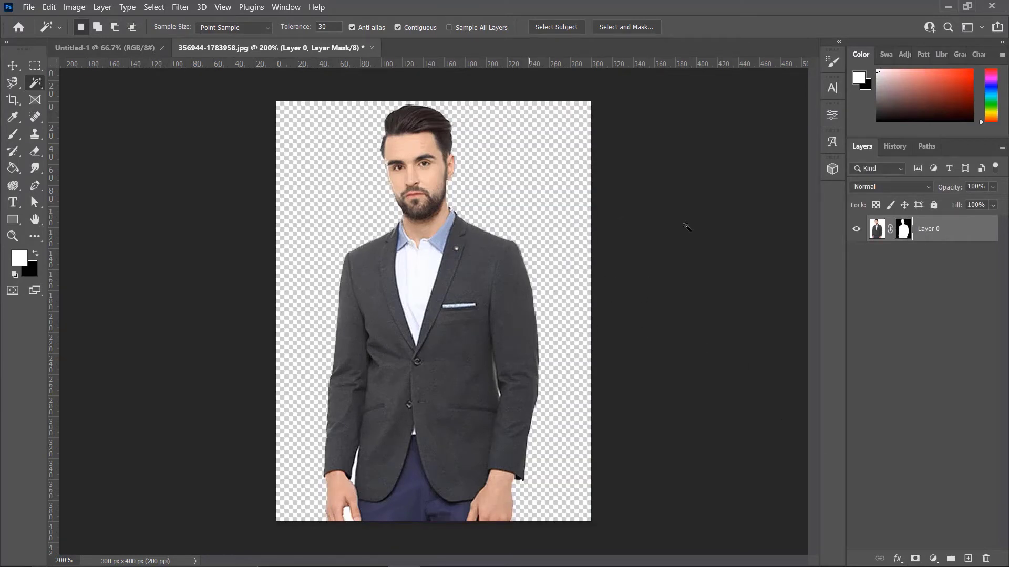
left_click(968, 559, "ctrl")
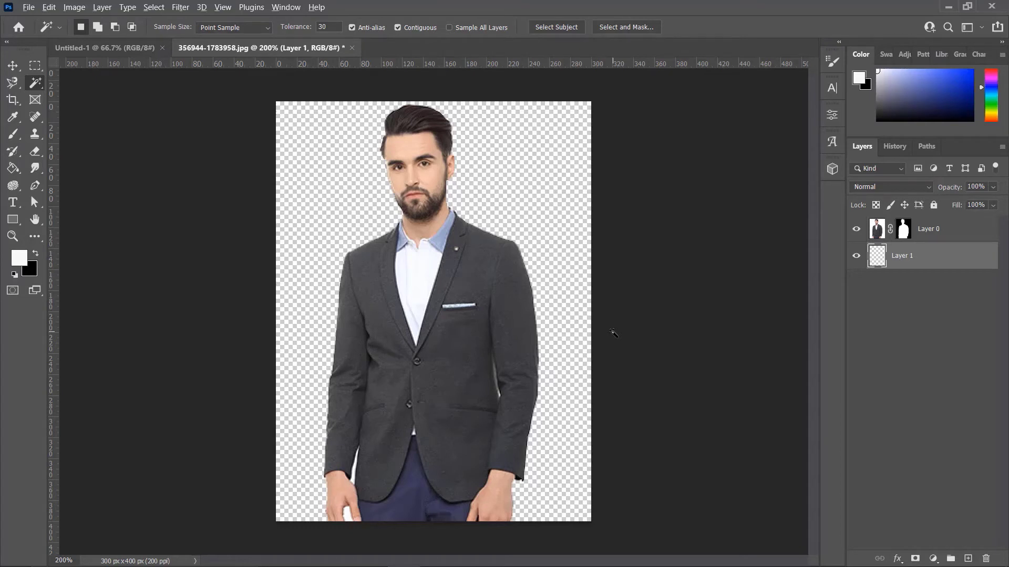
key("alt+BackSpace")
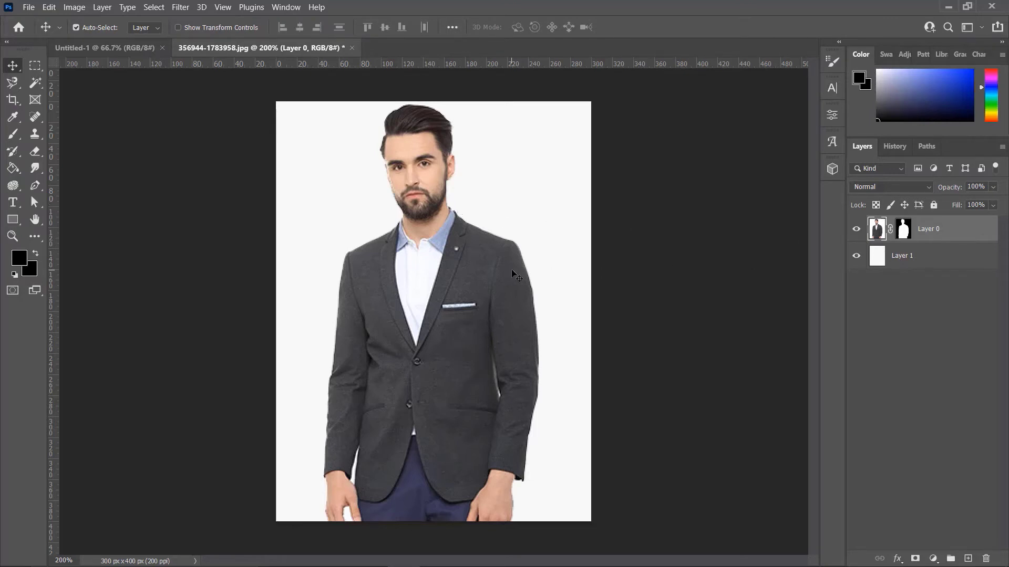
Scale the man's layer up to about 152% and place it so his head and chest fill the frame
key("ctrl+t")
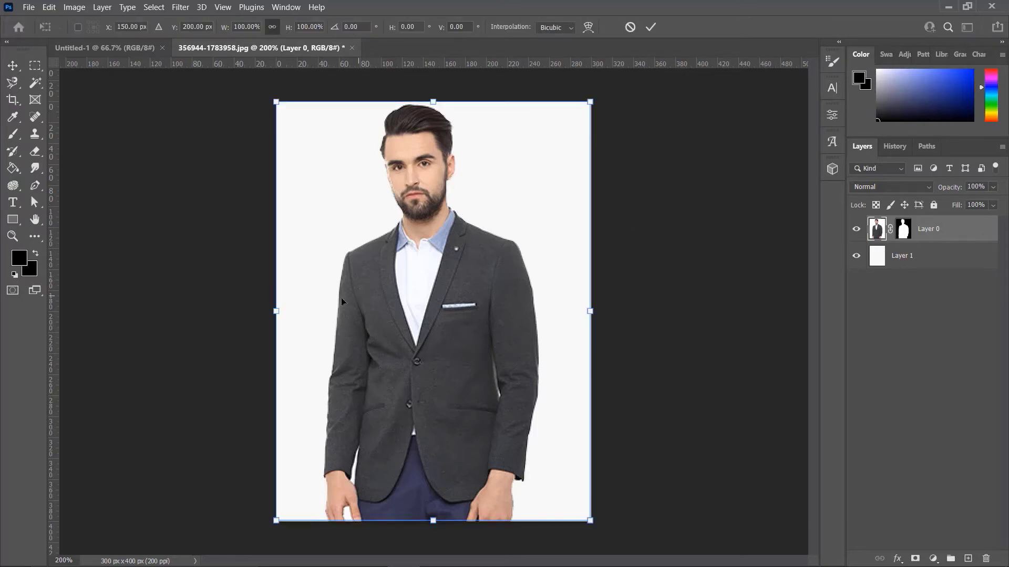
left_click_drag(266, 311, 179, 311)
left_click_drag(403, 323, 452, 387)
left_click_drag(227, 376, 193, 388)
left_click_drag(639, 375, 672, 377)
left_click_drag(527, 386, 528, 421)
left_click_drag(528, 420, 528, 421)
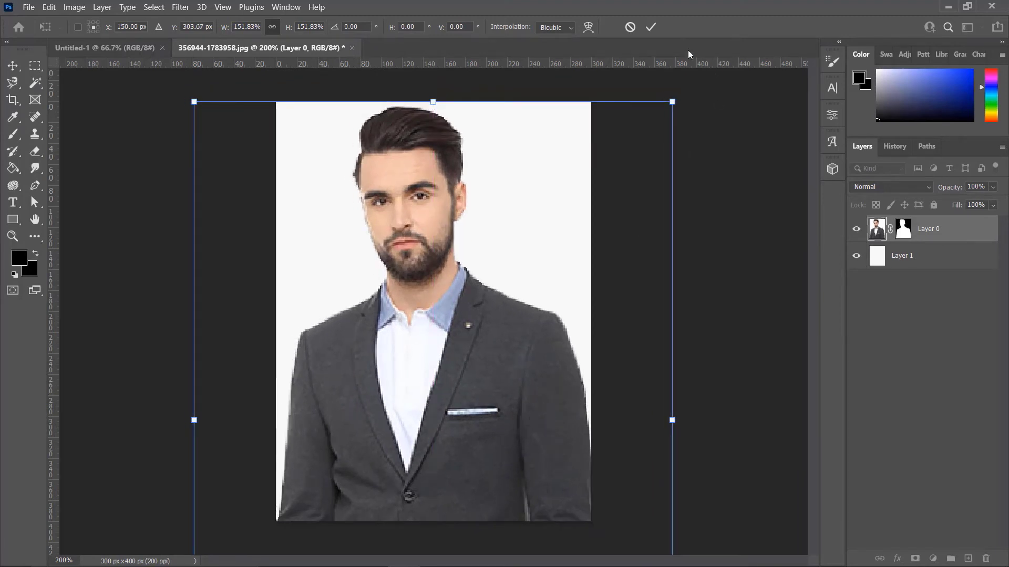
left_click(651, 27)
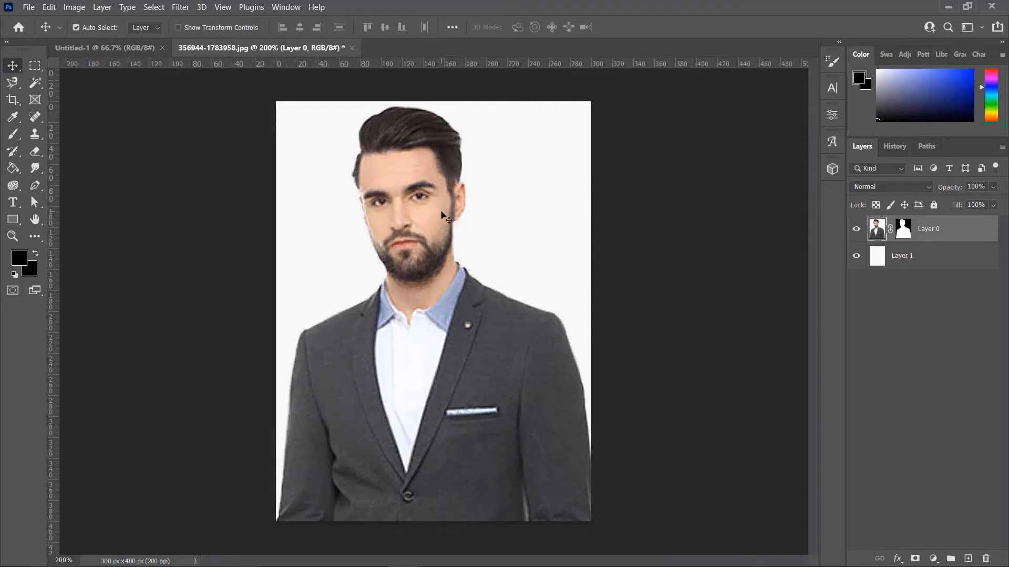
Merge the masked portrait layer and the off-white background layer into one layer
left_click(934, 261, "shift")
key("ctrl")
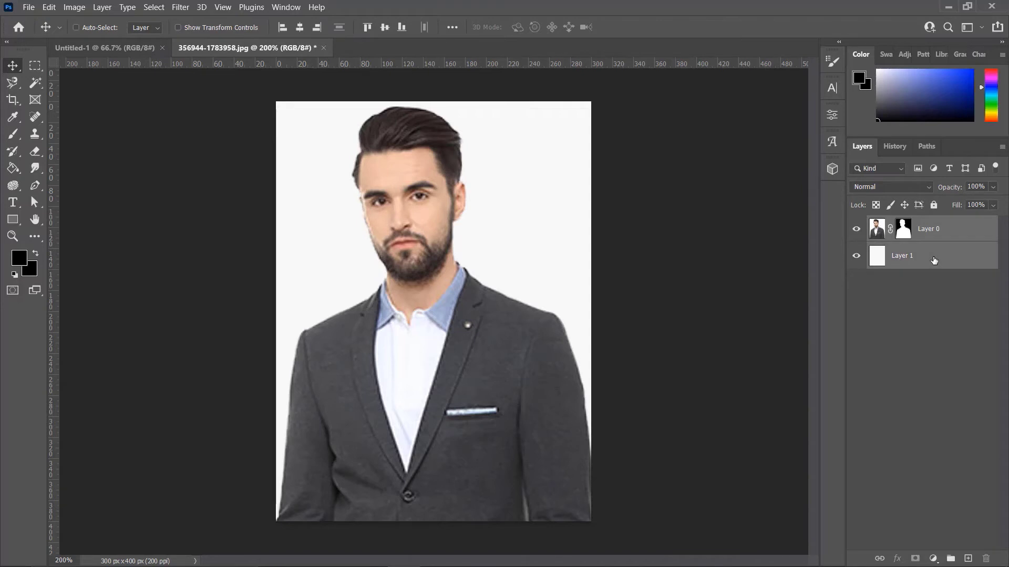
key("ctrl+e")
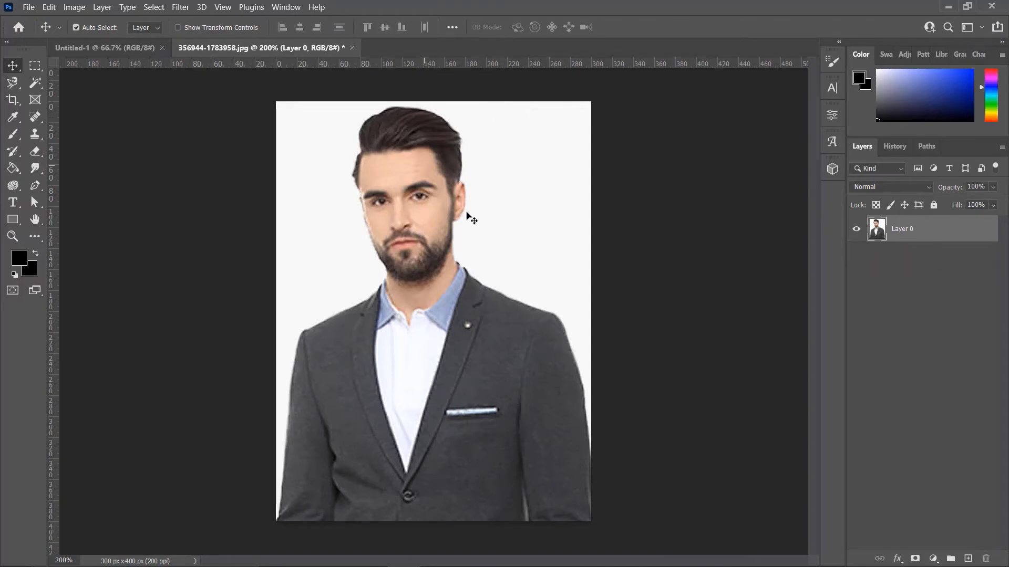
Crop the merged layer to the 1.5:2 canvas bounds, deleting the pixels outside the frame
left_click(13, 100)
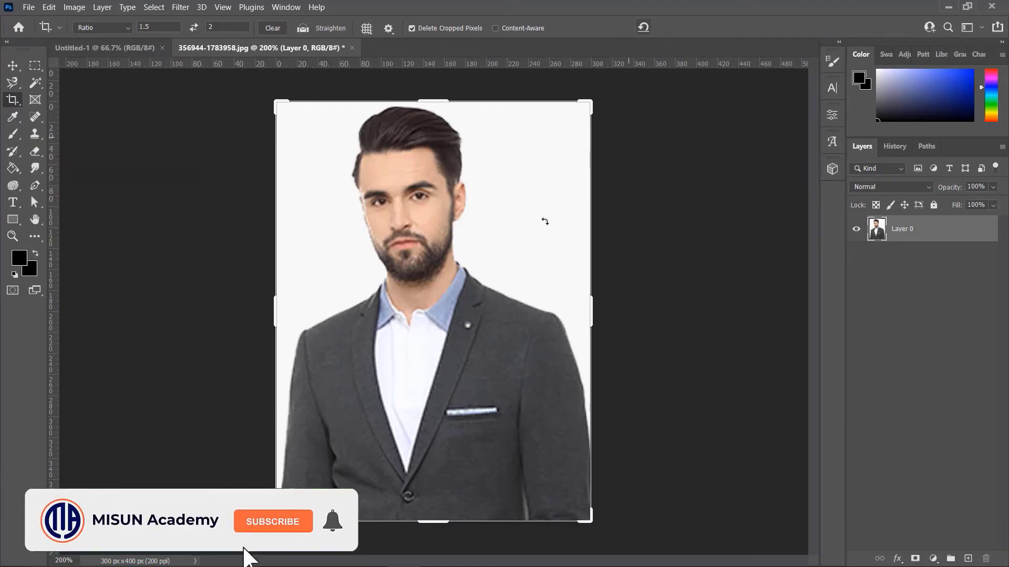
left_click(536, 241)
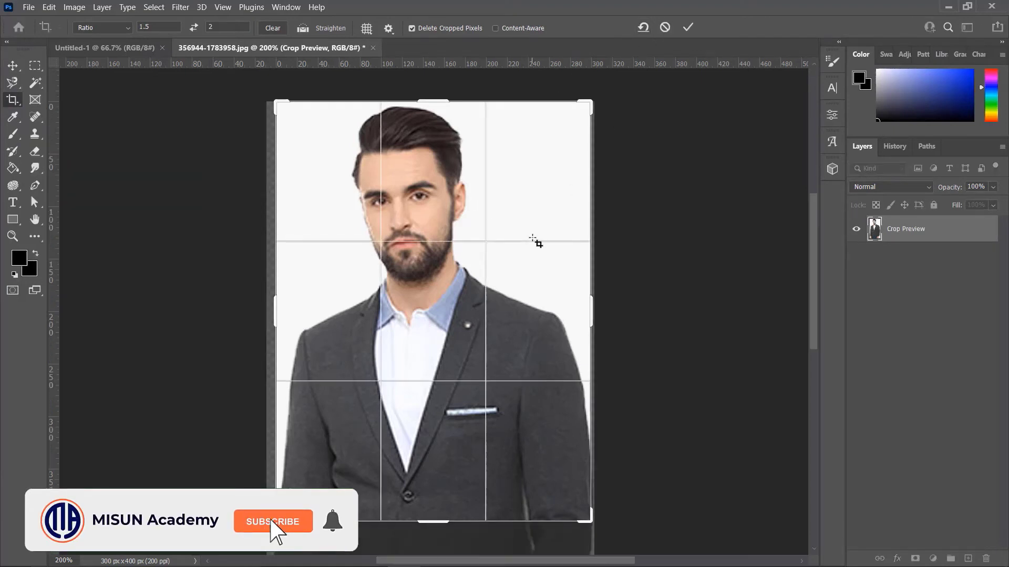
left_click(687, 29)
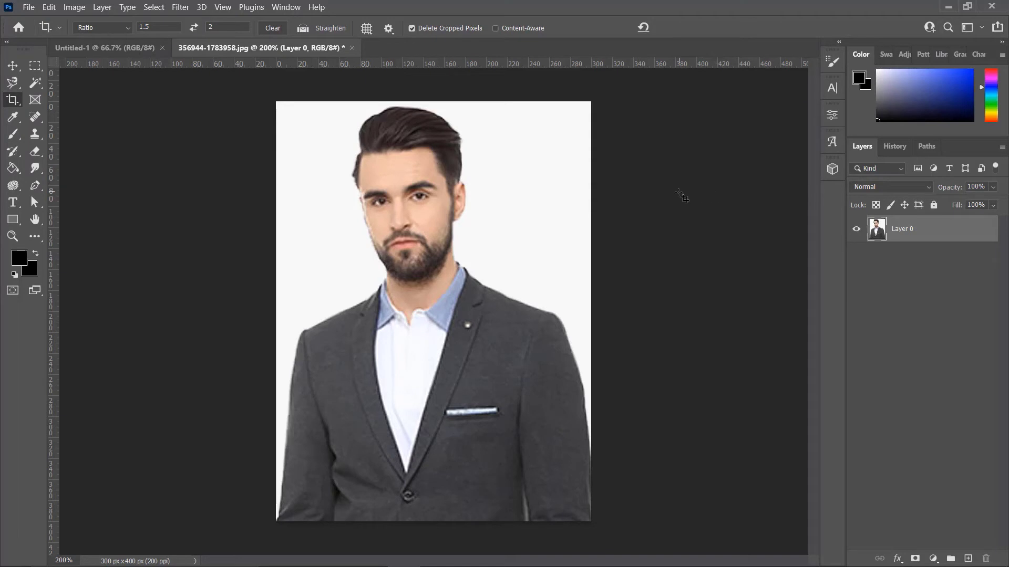
Stroke the portrait layer with a 2 px centred border in near-black #050505, normal mode at 100% opacity
left_click(49, 8)
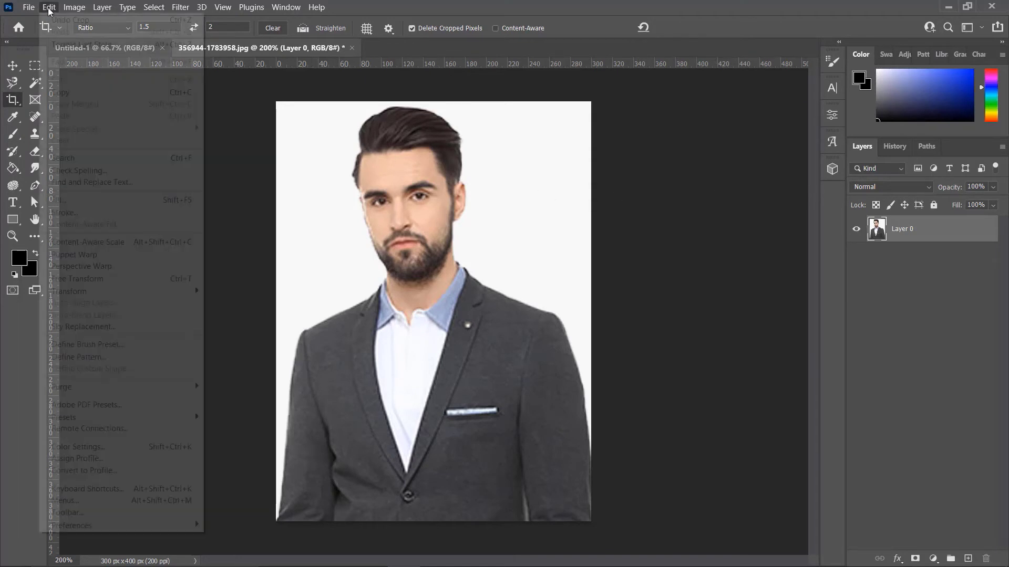
left_click(75, 213)
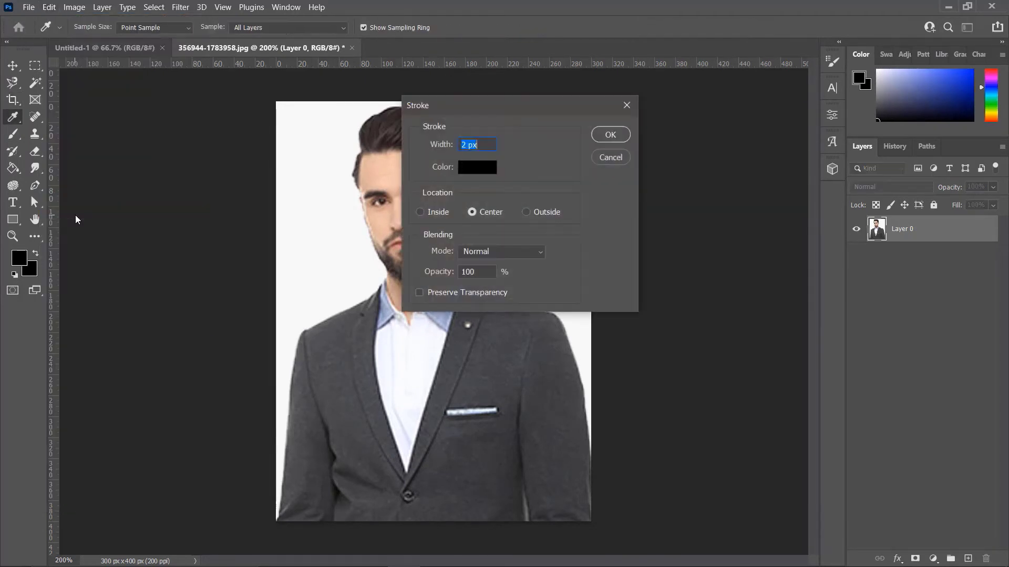
left_click(473, 168)
left_click_drag(656, 269, 639, 288)
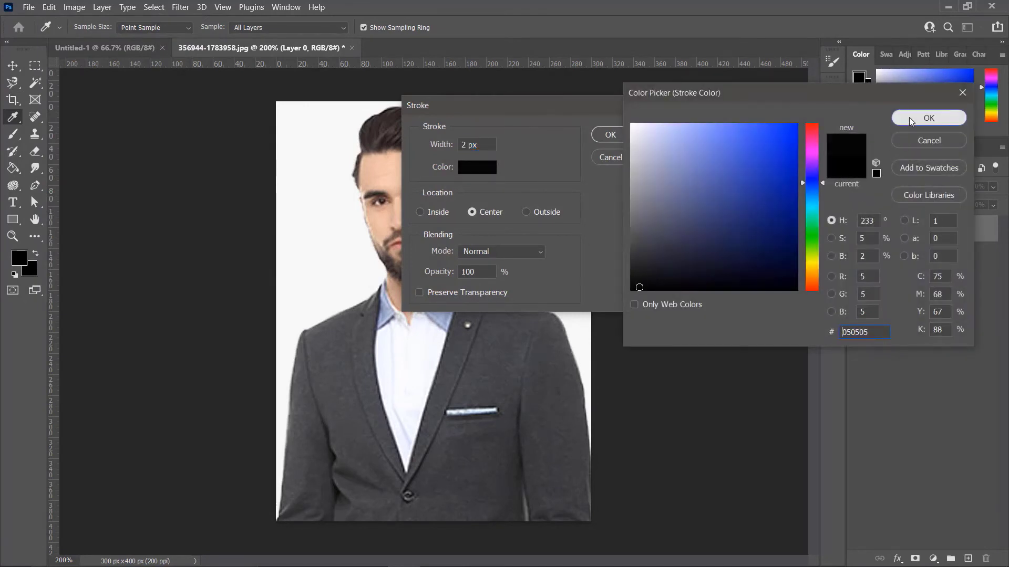
left_click(928, 118)
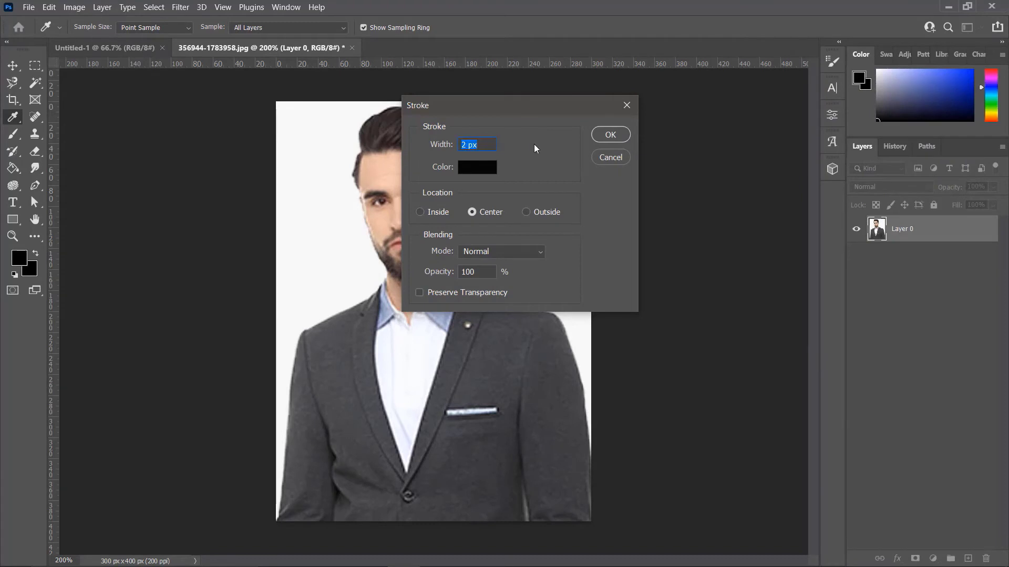
left_click(610, 134)
key("c")
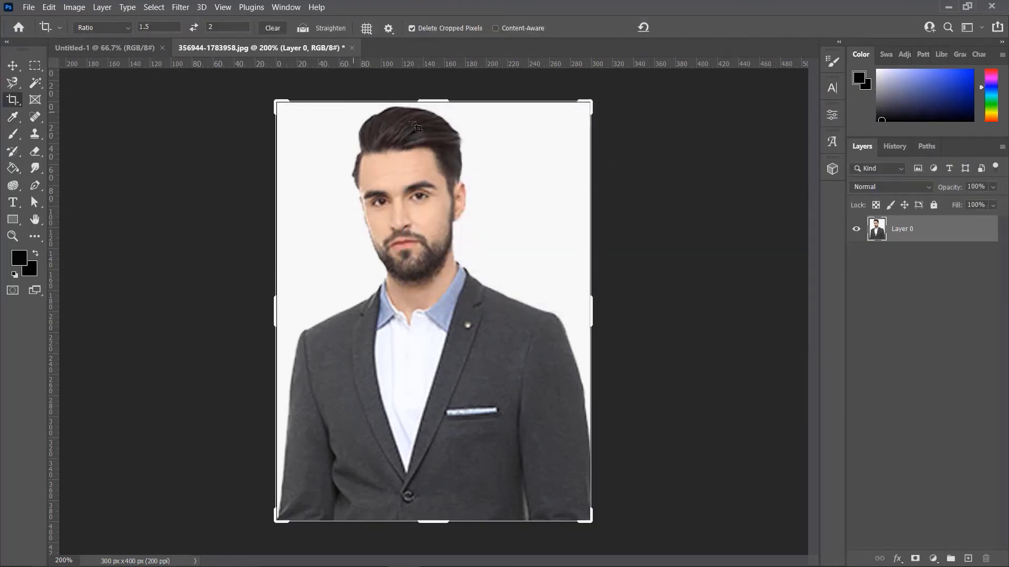
Scale the bordered portrait layer down proportionally to about 82%, leaving a transparent margin on all sides of the canvas
left_click(14, 64)
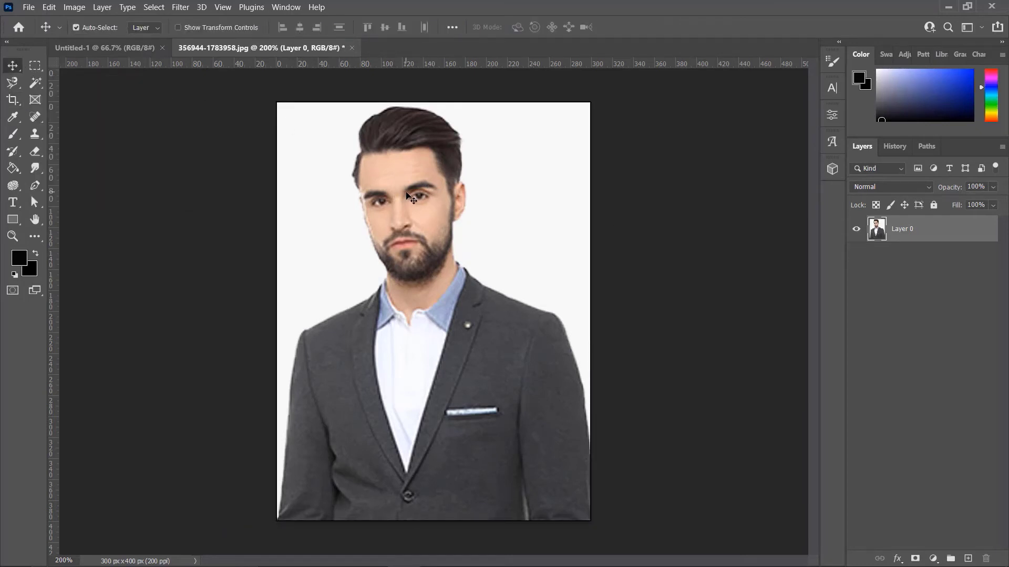
key("ctrl+t")
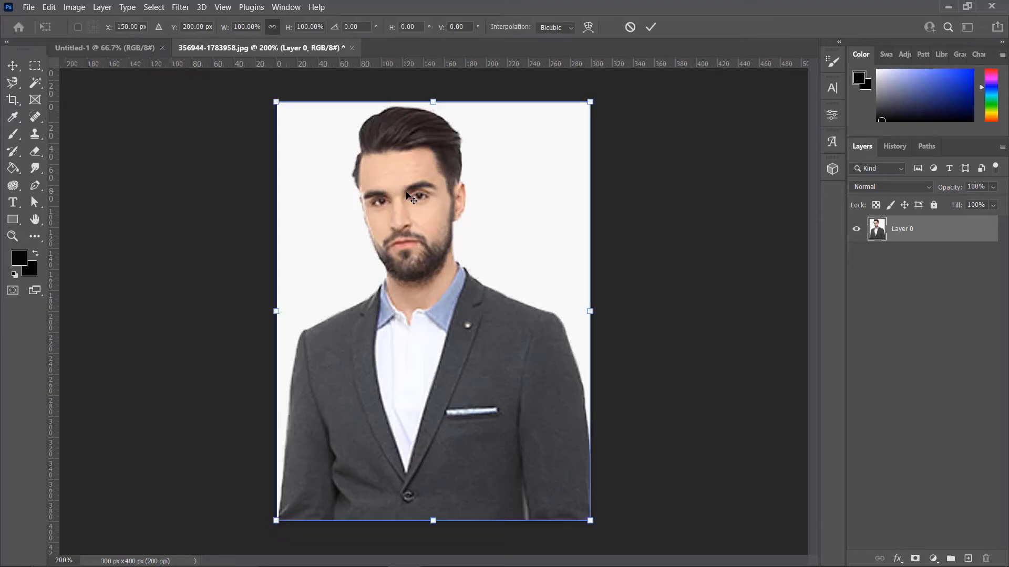
left_click_drag(433, 104, 432, 162)
left_click_drag(430, 226, 430, 203)
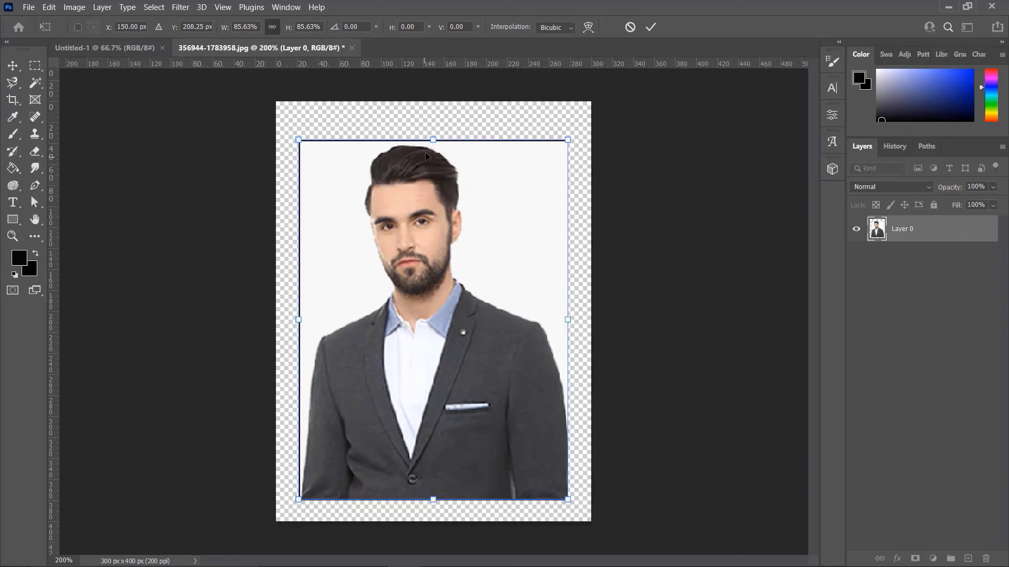
left_click_drag(431, 145, 435, 177)
left_click(650, 27)
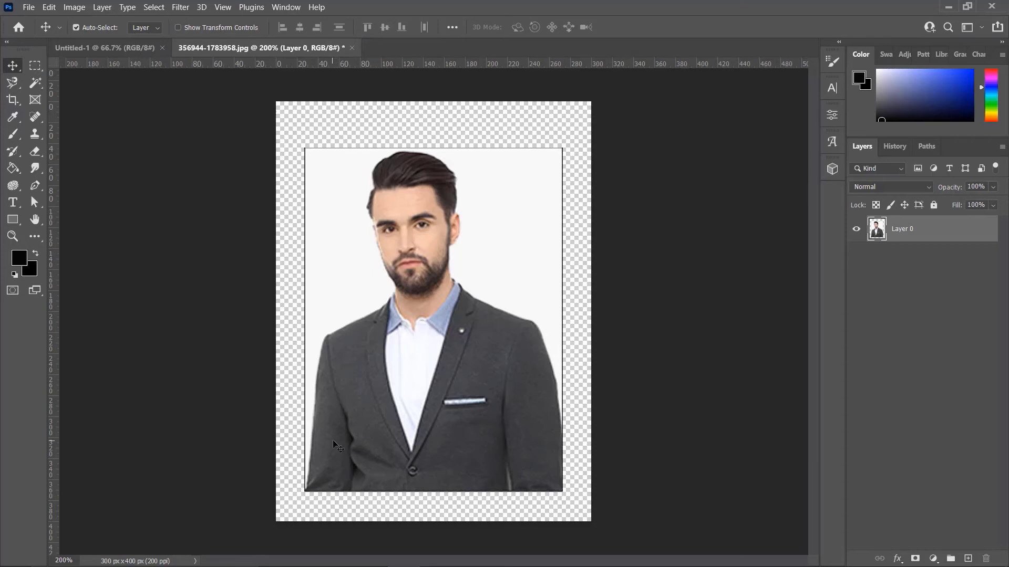
Define the portrait with its transparent margin as a pattern named "passport"
left_click(48, 8)
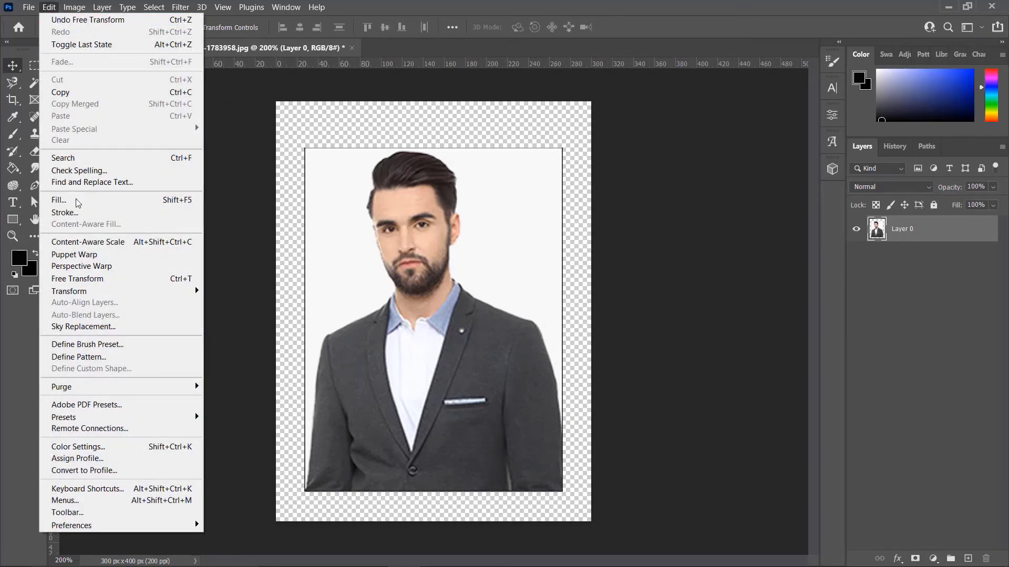
left_click(90, 359)
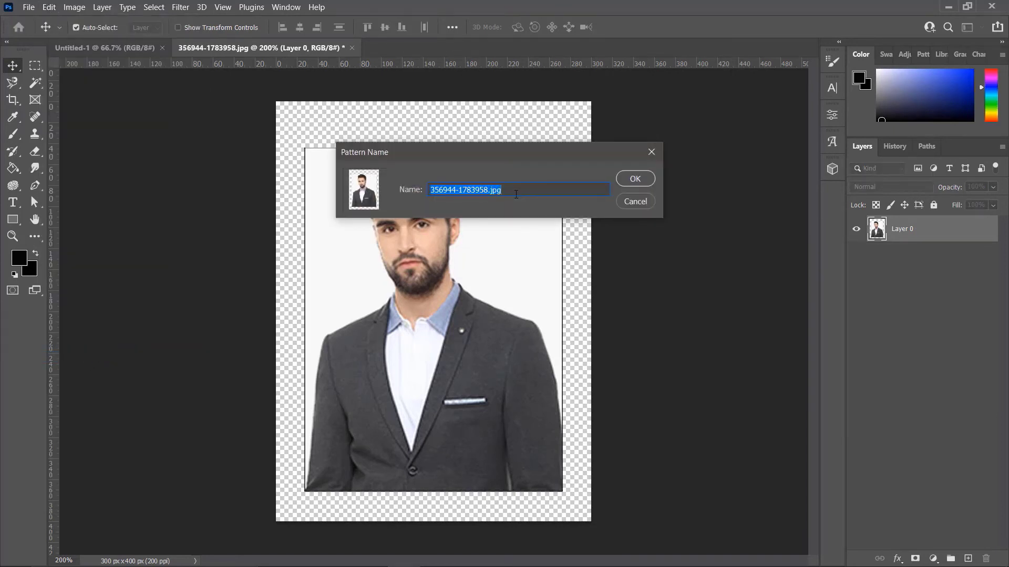
key("BackSpace")
type("pas")
type("so")
type("port")
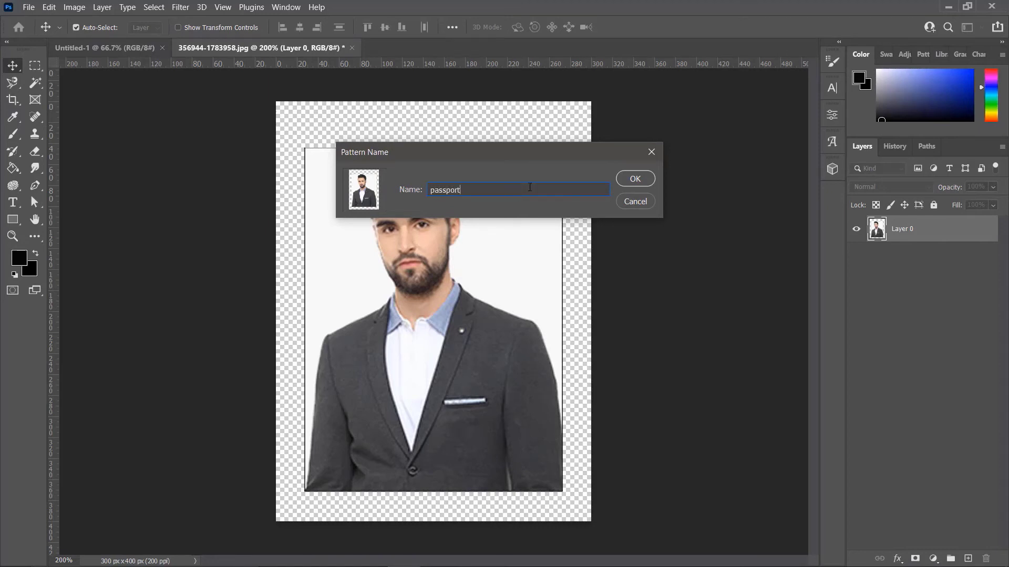
left_click(633, 178)
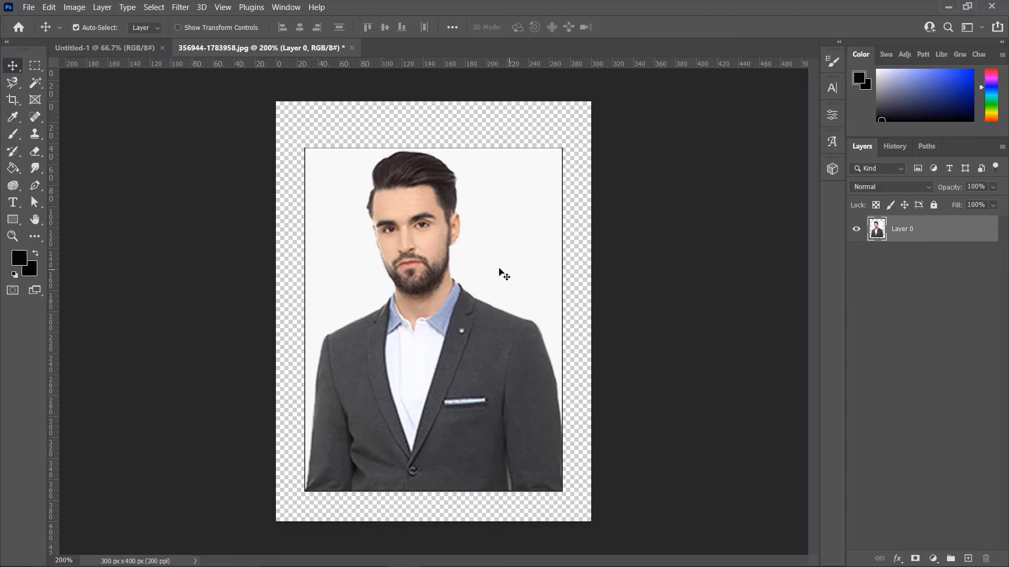
Create a new 1200 × 800 px RGB document at 200 pixels/inch with a white background
left_click(30, 7)
left_click(37, 20)
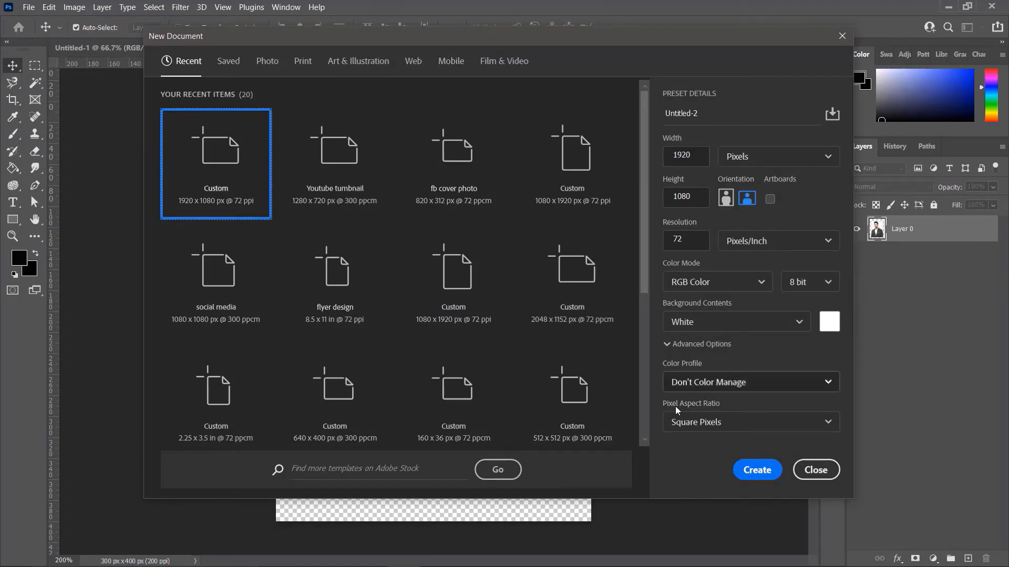
left_click_drag(701, 153, 667, 157)
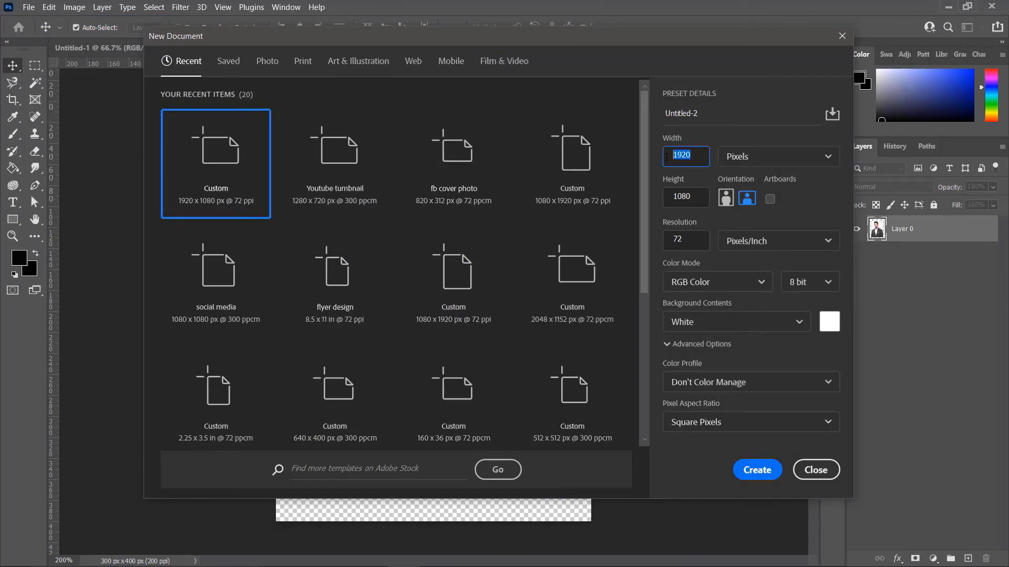
type("120")
left_click_drag(698, 199, 673, 196)
type("800")
left_click_drag(683, 240, 674, 239)
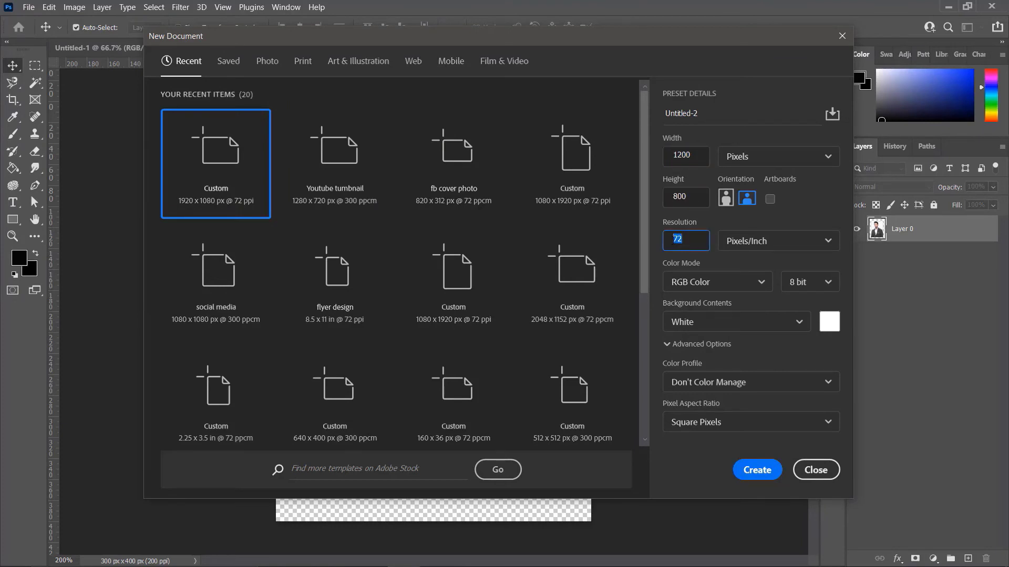
type("200")
left_click(755, 470)
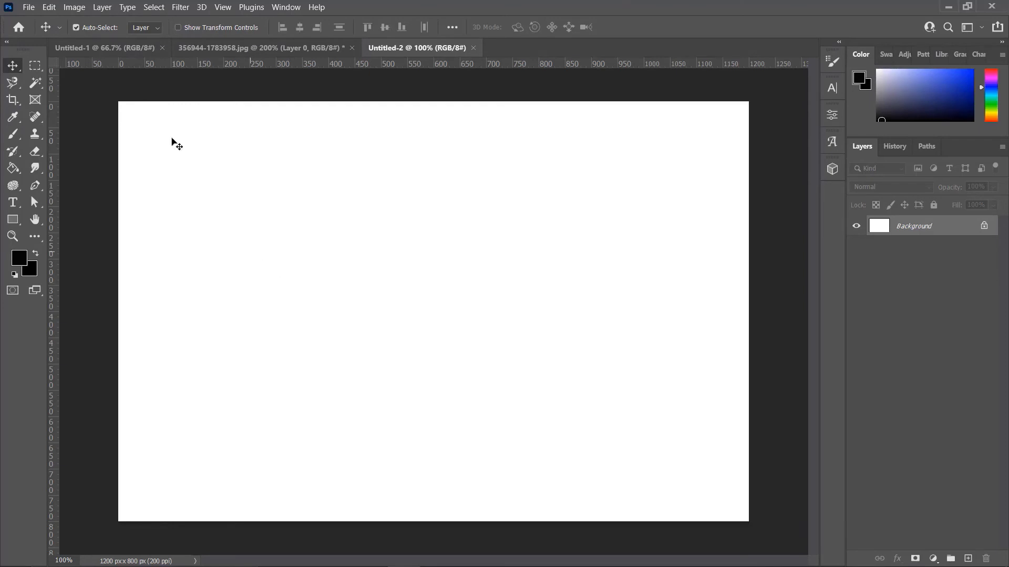
Fill the blank white background with the custom passport portrait pattern in normal mode at 100% opacity
left_click(46, 7)
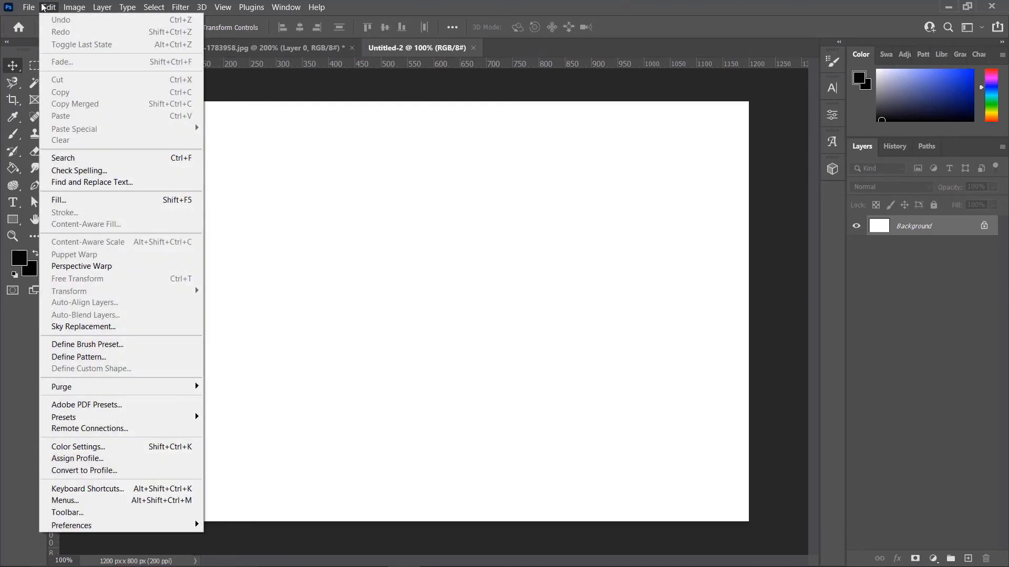
left_click(99, 202)
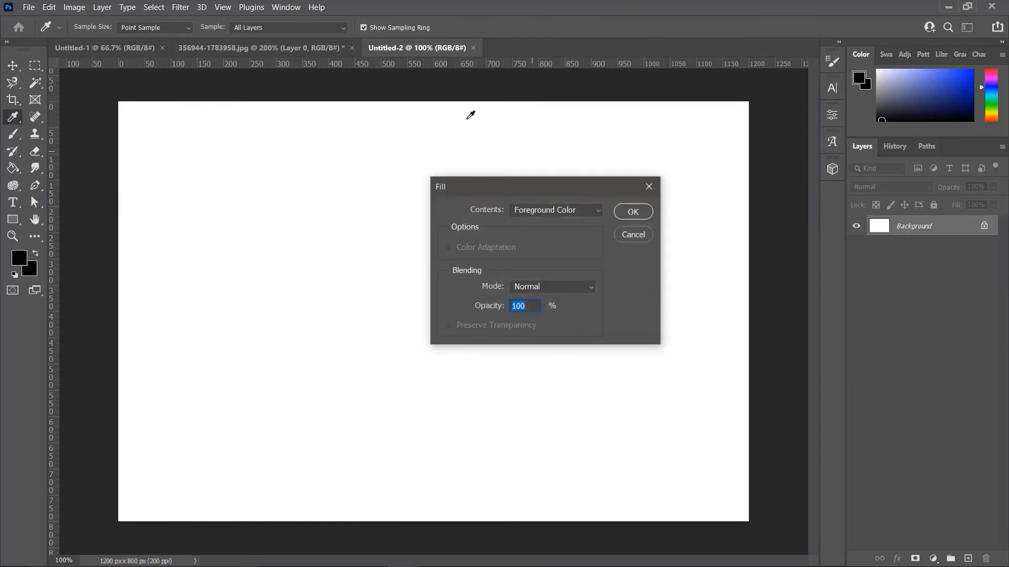
left_click(579, 210)
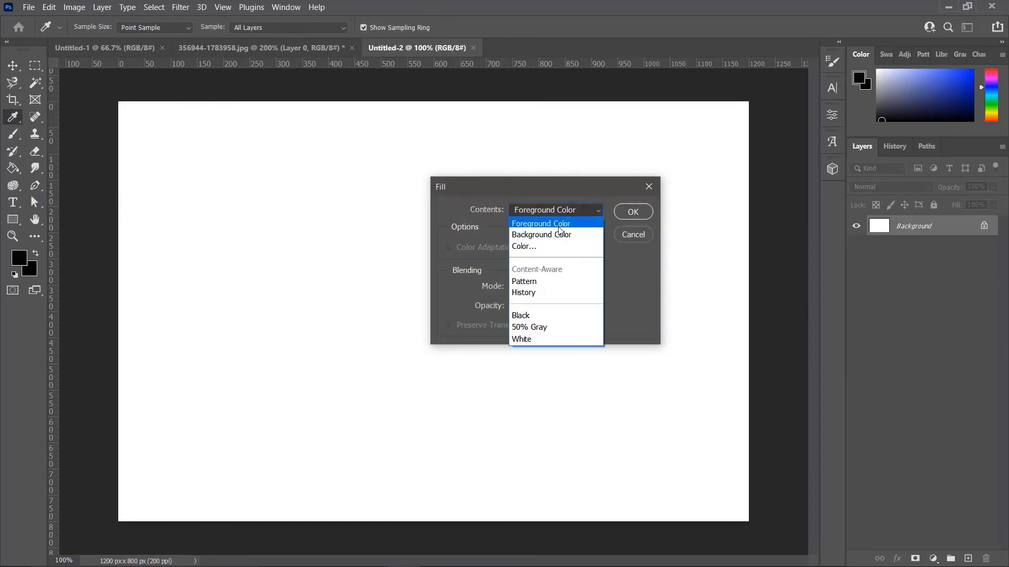
left_click(535, 282)
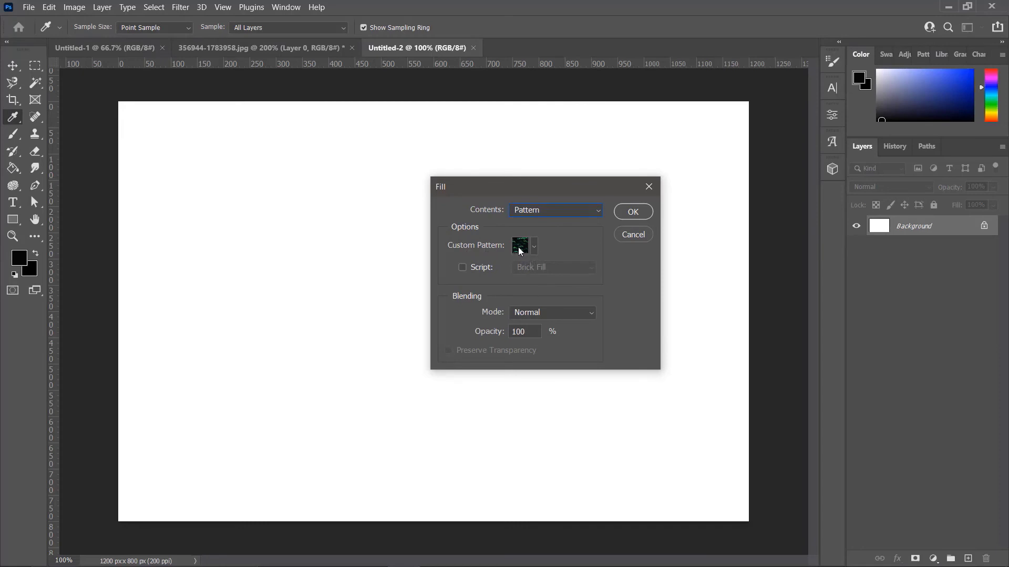
left_click(534, 247)
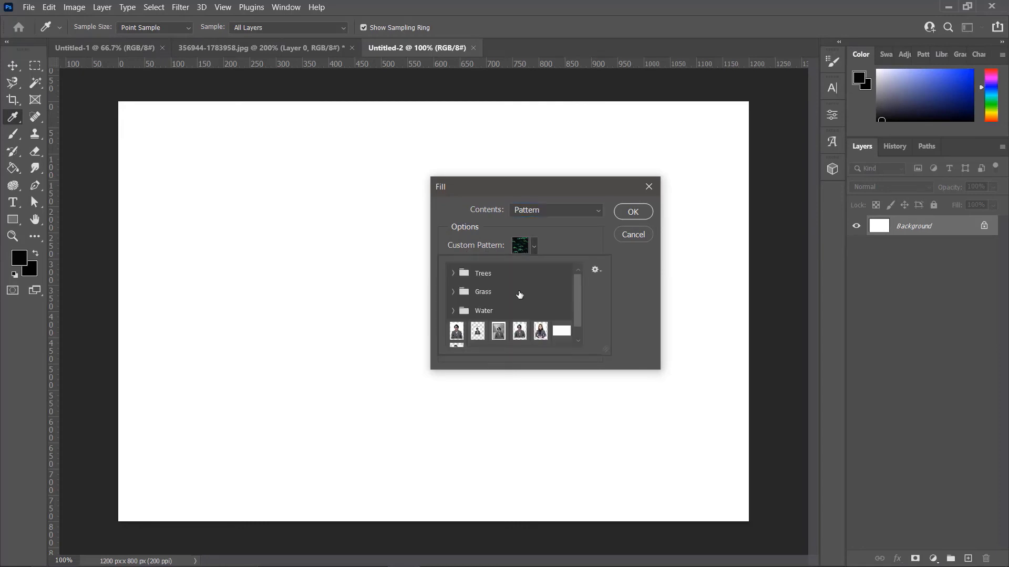
scroll(520, 295, "down", 1)
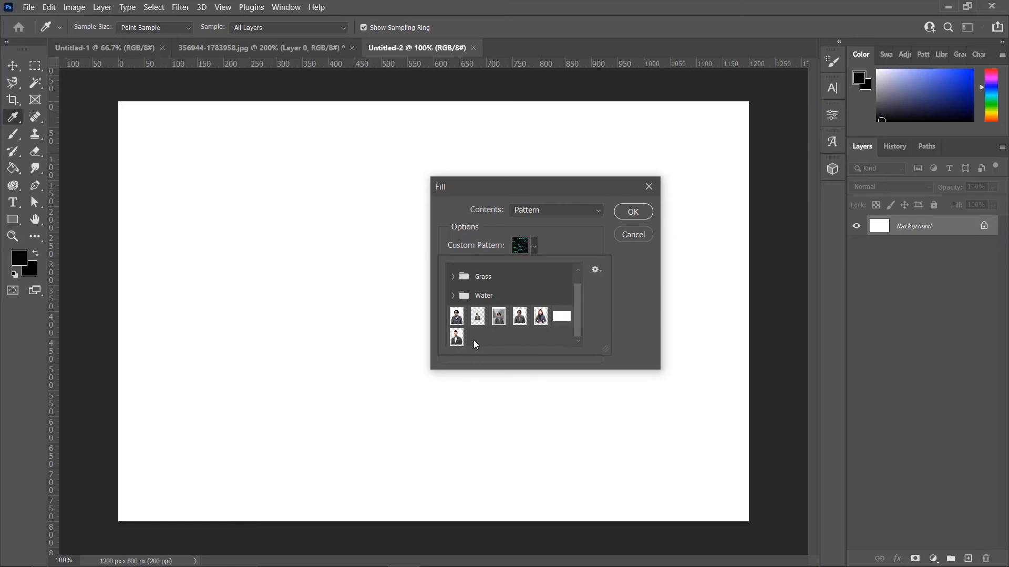
left_click(456, 339)
left_click(632, 211)
key("v")
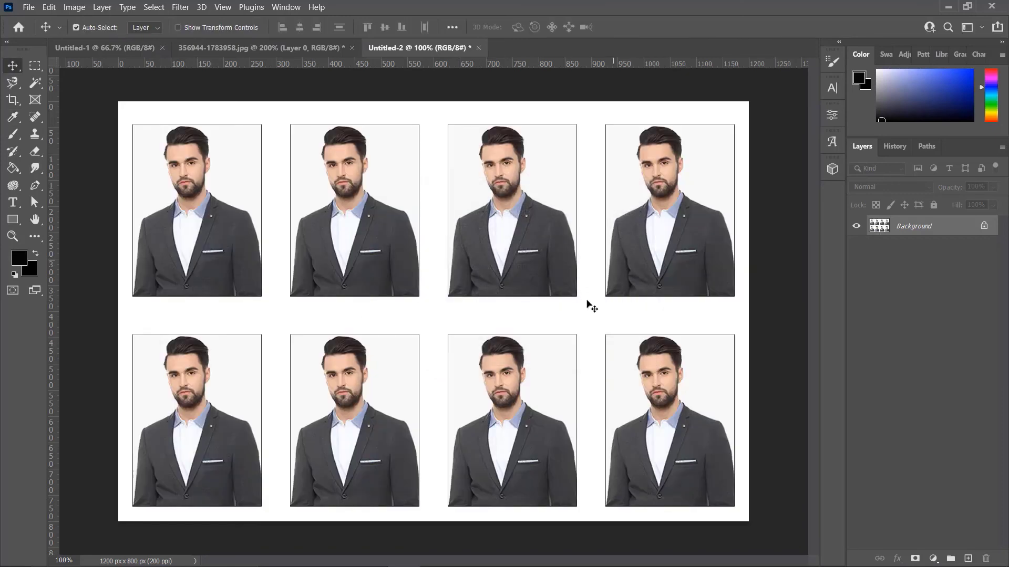